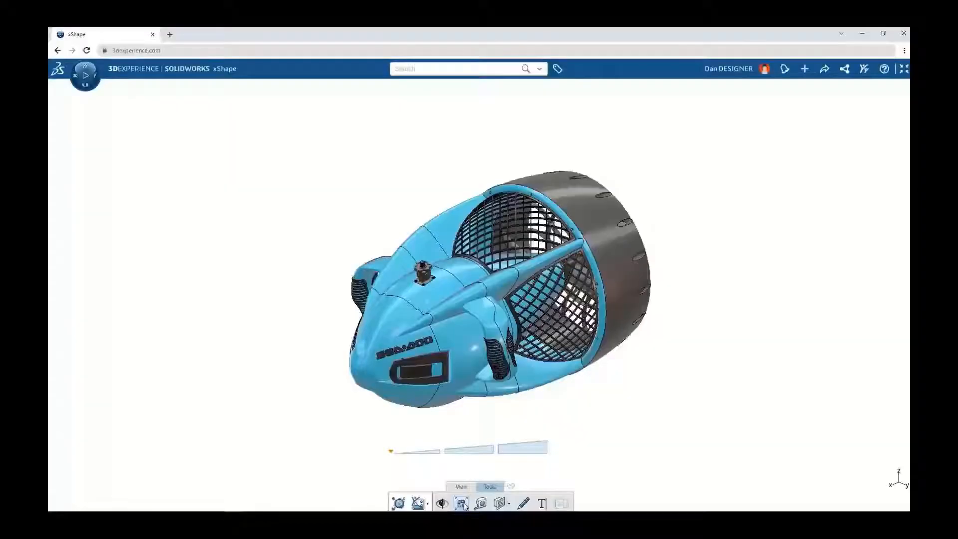
pyautogui.moveTo(439, 452); pyautogui.dragTo(524, 452)
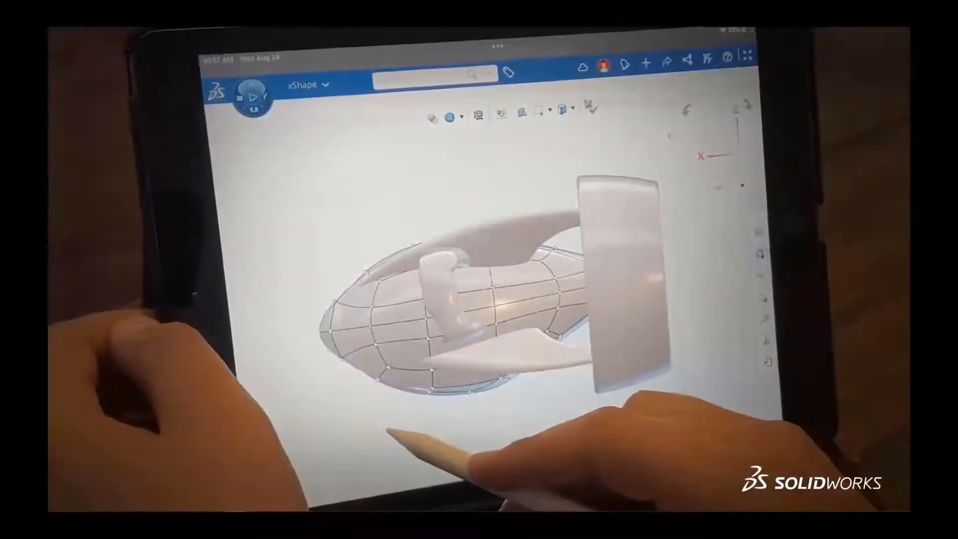
pyautogui.moveTo(401, 428); pyautogui.dragTo(293, 274)
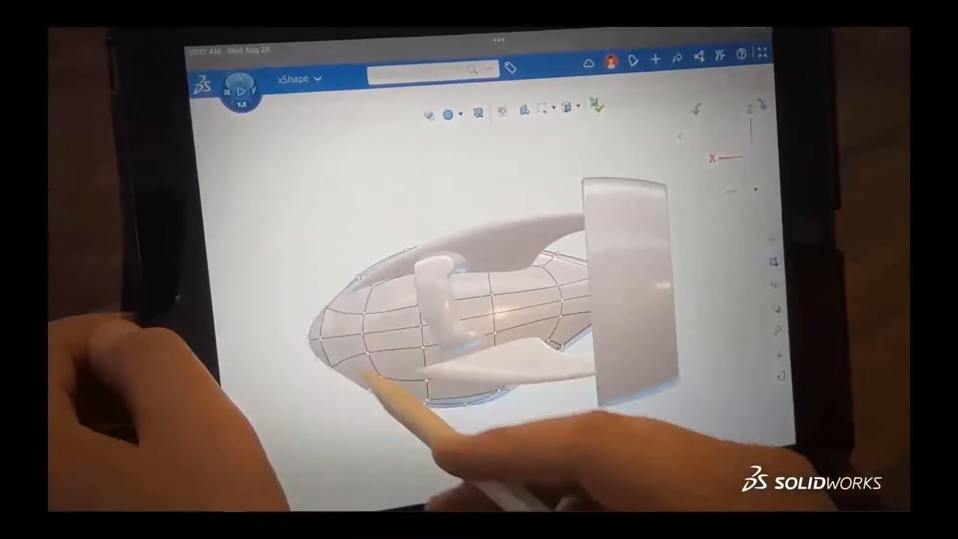
pyautogui.moveTo(413, 331); pyautogui.dragTo(383, 341)
pyautogui.moveTo(313, 271); pyautogui.dragTo(306, 284)
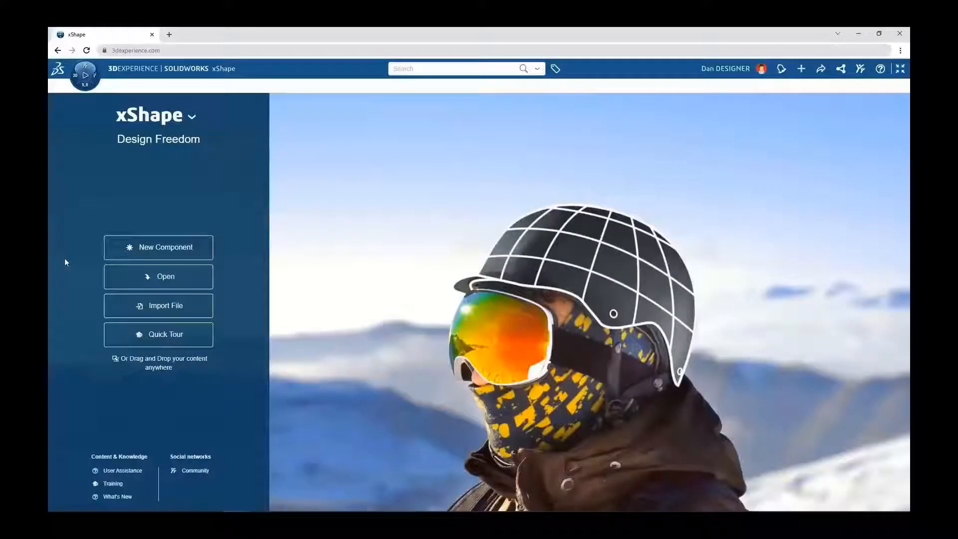
# - Create a new component named Sea Scooter Shape in the Sea Scooter location
pyautogui.click(117, 251)
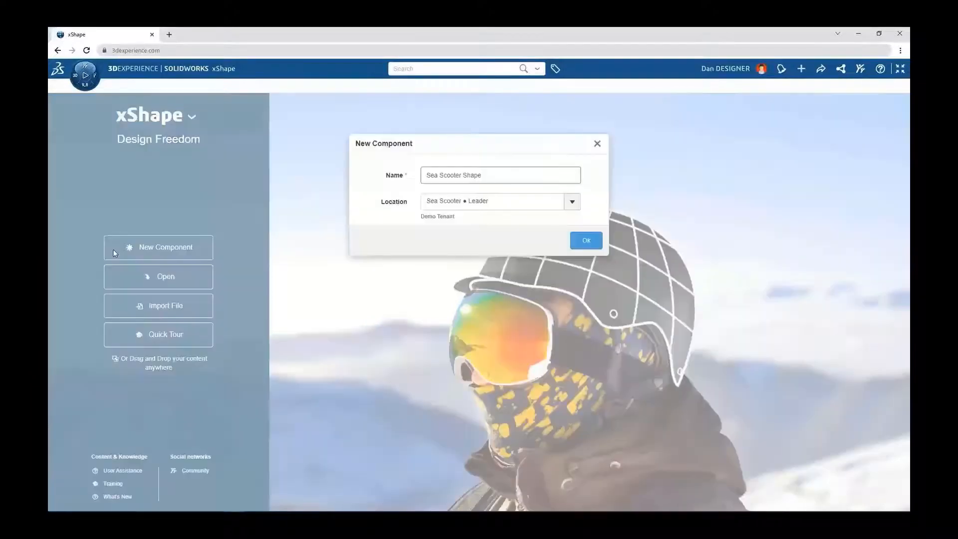
pyautogui.click(586, 240)
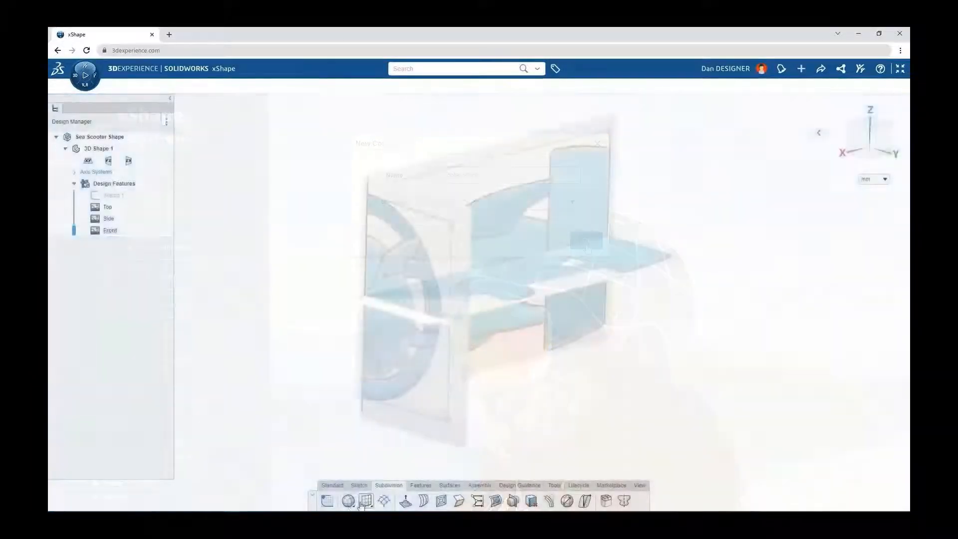
# - Create a midplane QuadBall at the origin of the reference images, scaled by bounding box to 160 mm along X
pyautogui.click(349, 502)
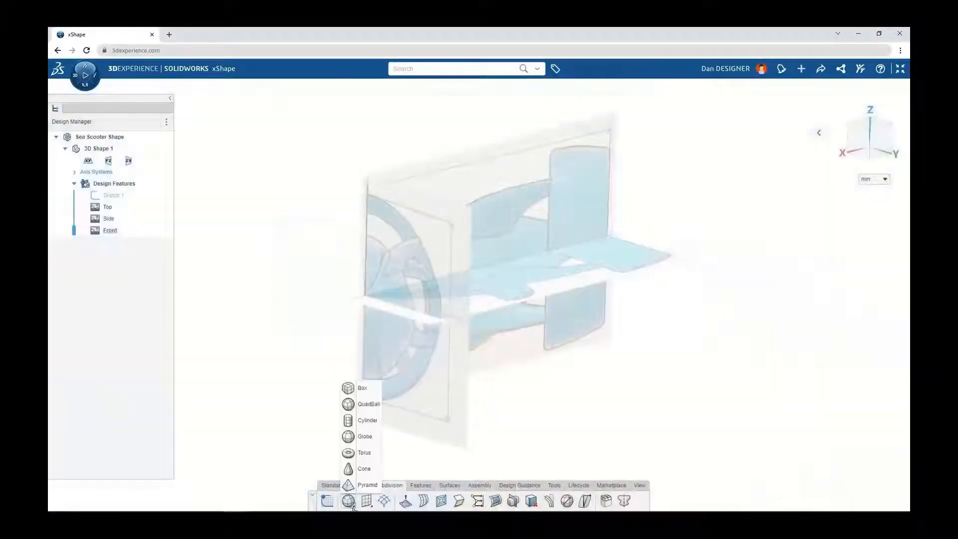
pyautogui.click(366, 408)
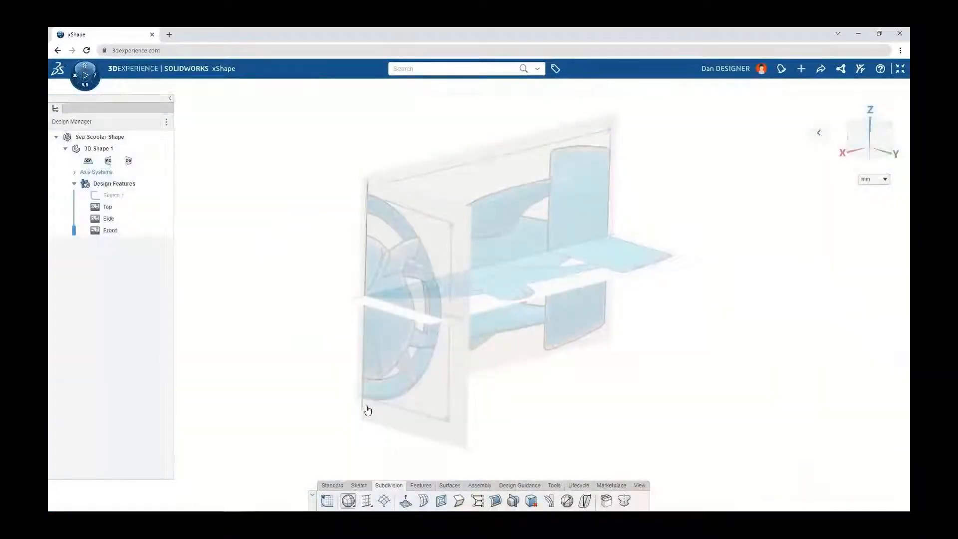
pyautogui.click(366, 301)
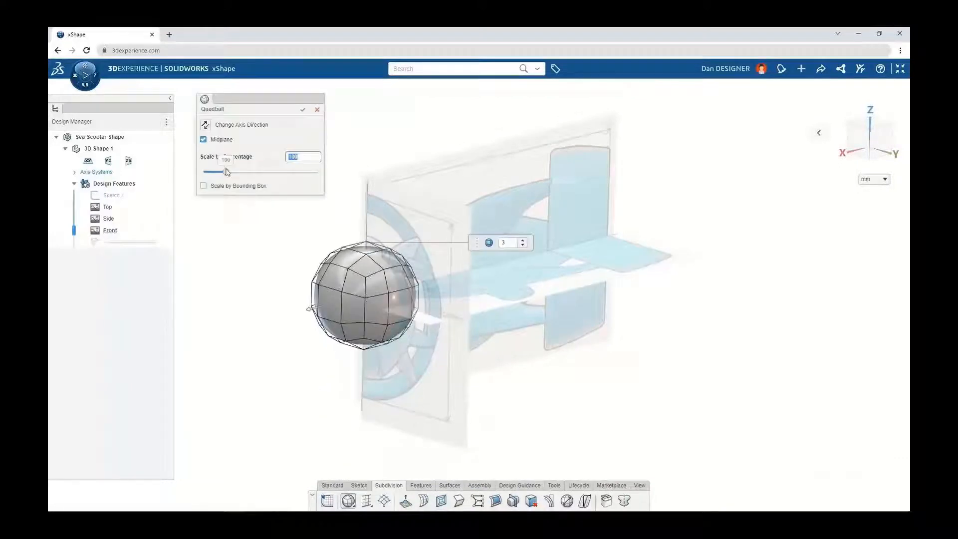
pyautogui.moveTo(227, 172); pyautogui.dragTo(233, 171)
pyautogui.click(237, 187)
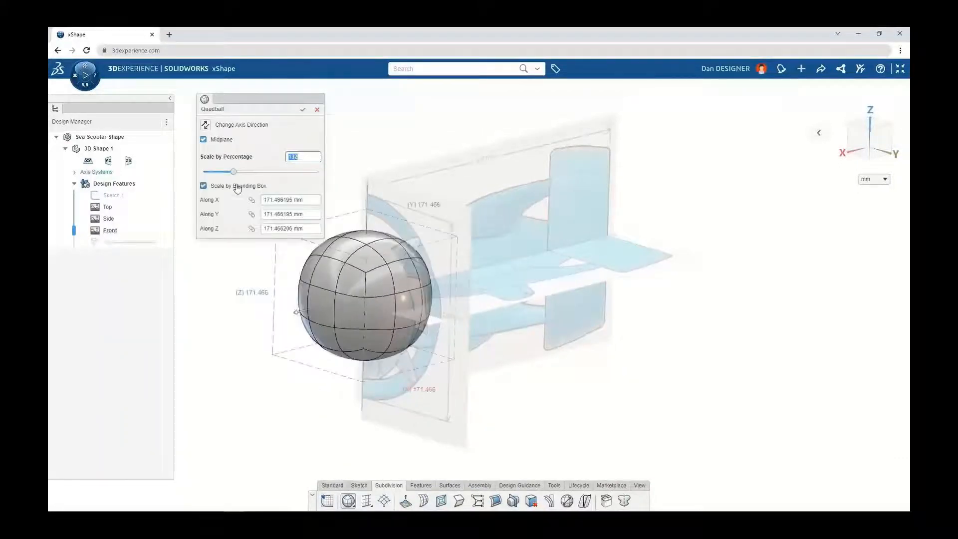
pyautogui.click(271, 200)
pyautogui.write('160')
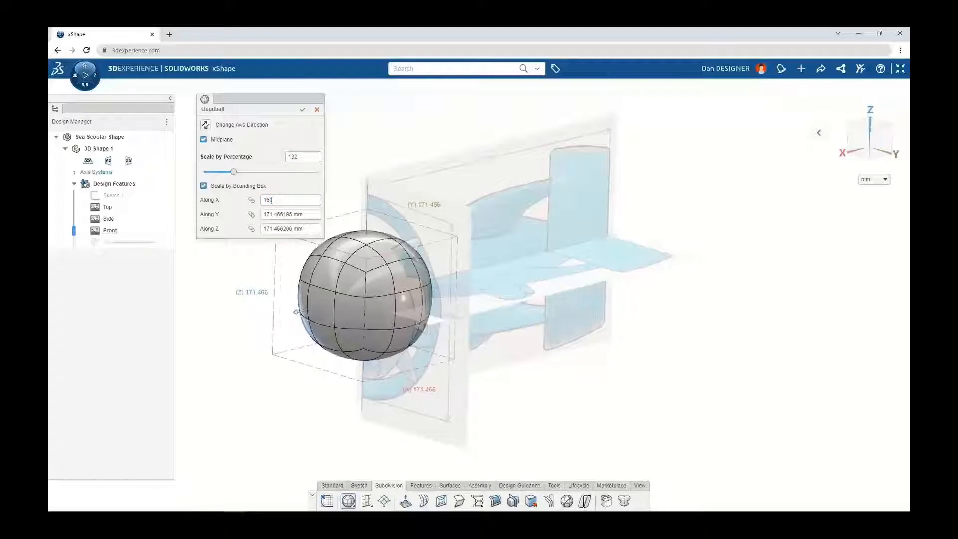
pyautogui.click(302, 110)
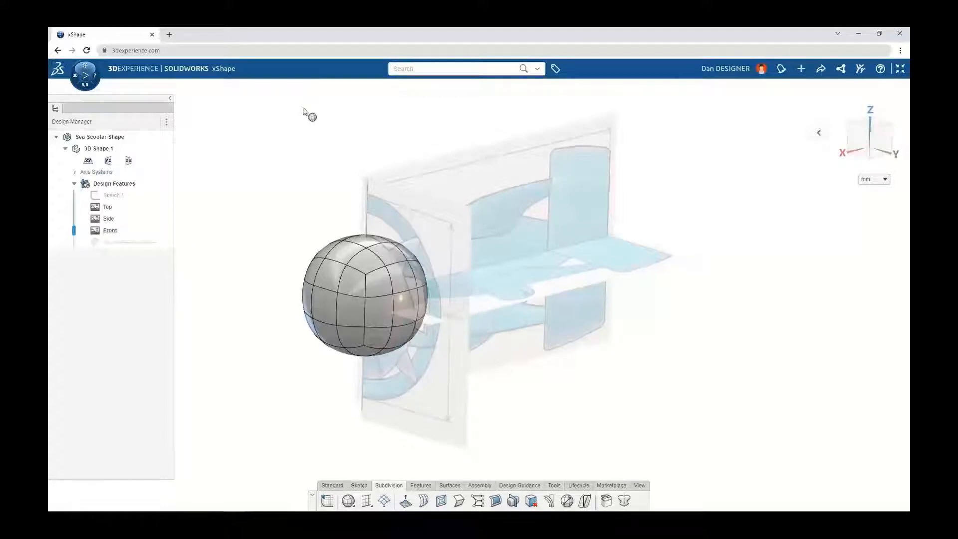
# - Stretch the quadball to follow the body in the side reference image and insert an edge loop across its middle
pyautogui.moveTo(409, 296); pyautogui.dragTo(534, 296)
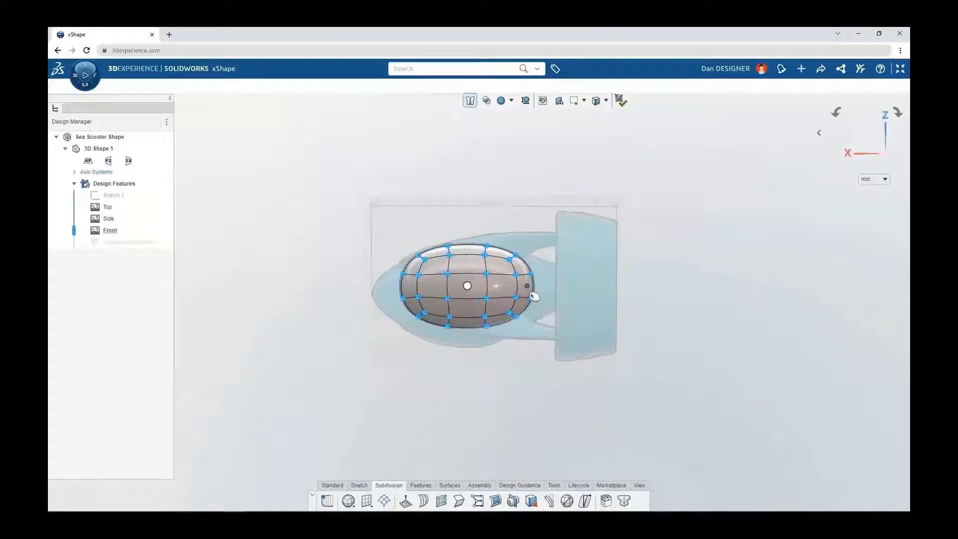
pyautogui.moveTo(352, 201); pyautogui.dragTo(464, 278)
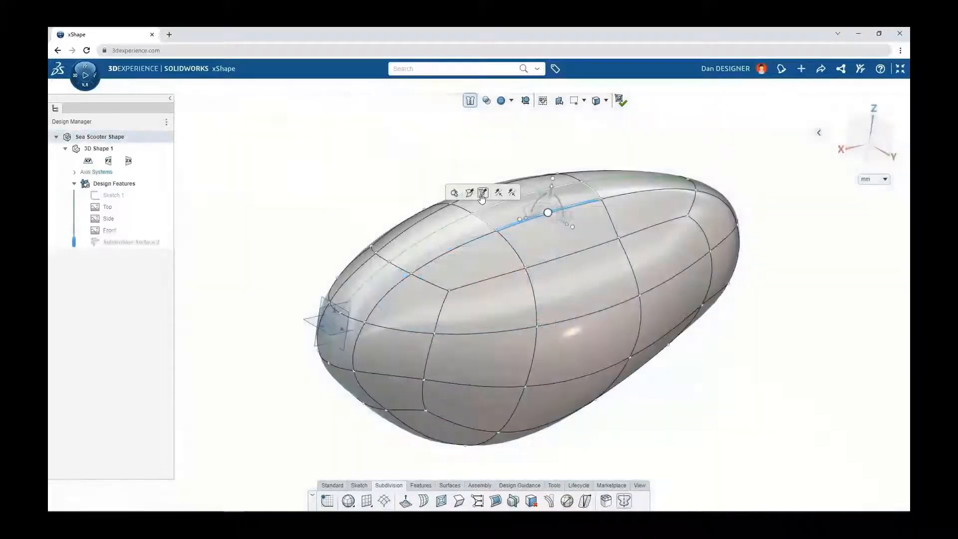
pyautogui.click(482, 198)
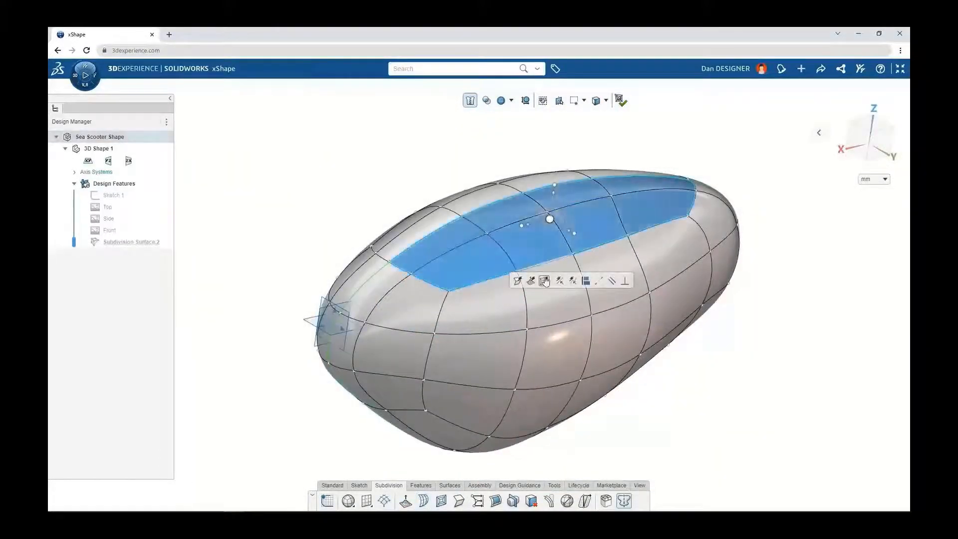
# - Inset the selected upper faces of the body and crease the outer edge loop around the nose recess at 100
pyautogui.click(545, 277)
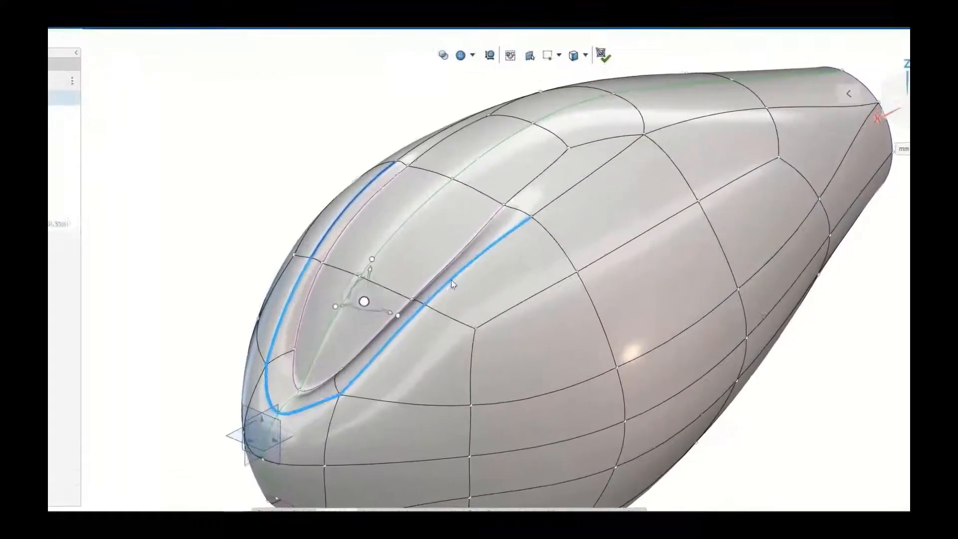
pyautogui.click(466, 248)
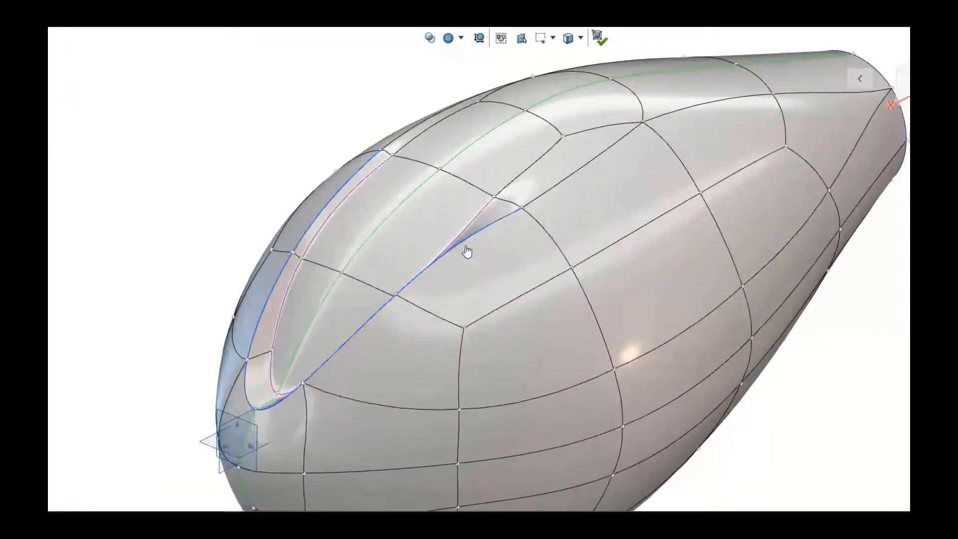
pyautogui.click(466, 248)
pyautogui.click(505, 210)
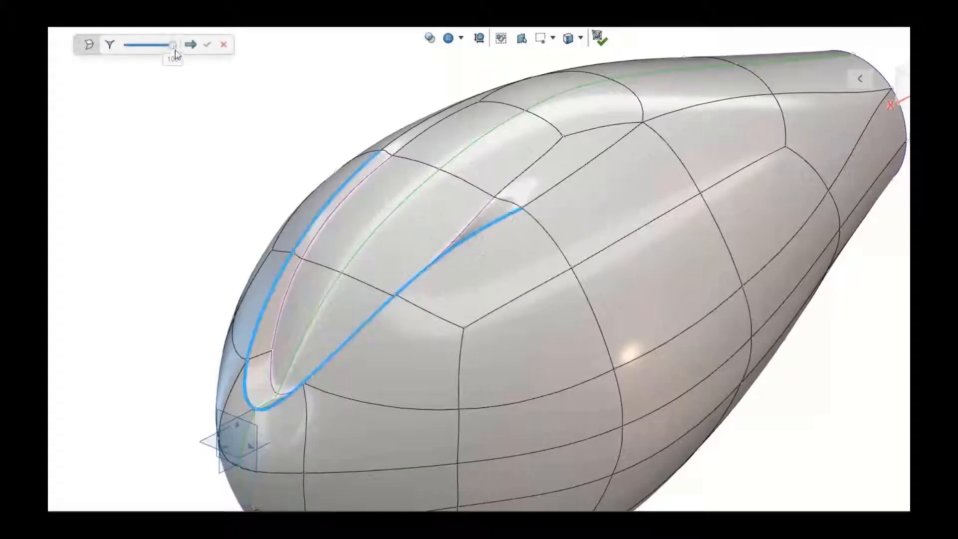
pyautogui.moveTo(175, 46)
pyautogui.mouseDown()
pyautogui.moveTo(150, 47)
pyautogui.moveTo(177, 47)
pyautogui.mouseUp()
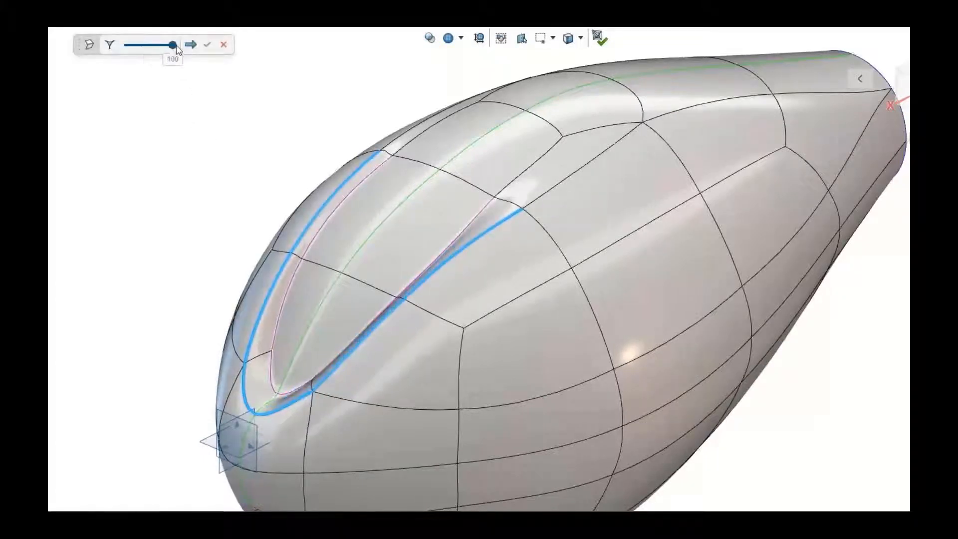
pyautogui.click(112, 49)
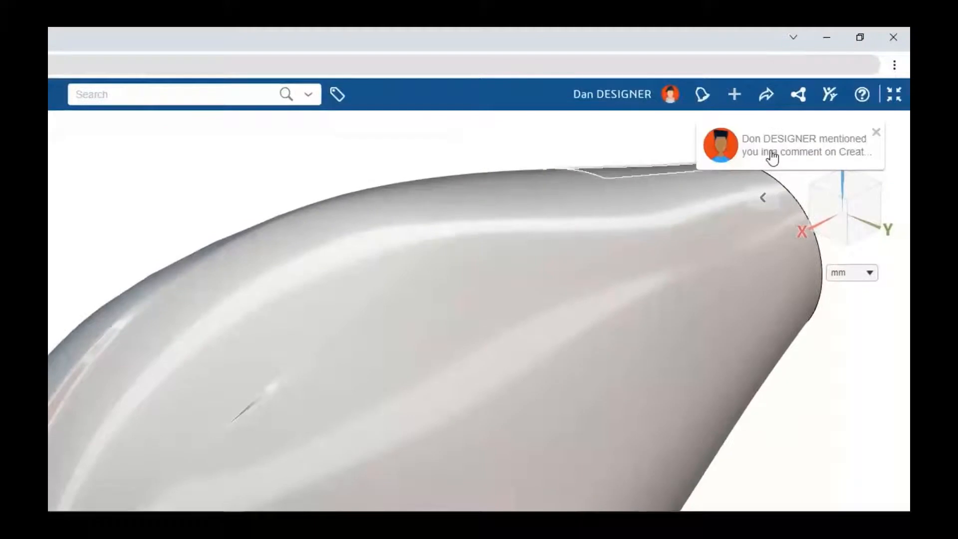
# - Open the task comment from its notification and reply with a thank-you about the attached internal mechanism
pyautogui.click(772, 158)
pyautogui.click(667, 305)
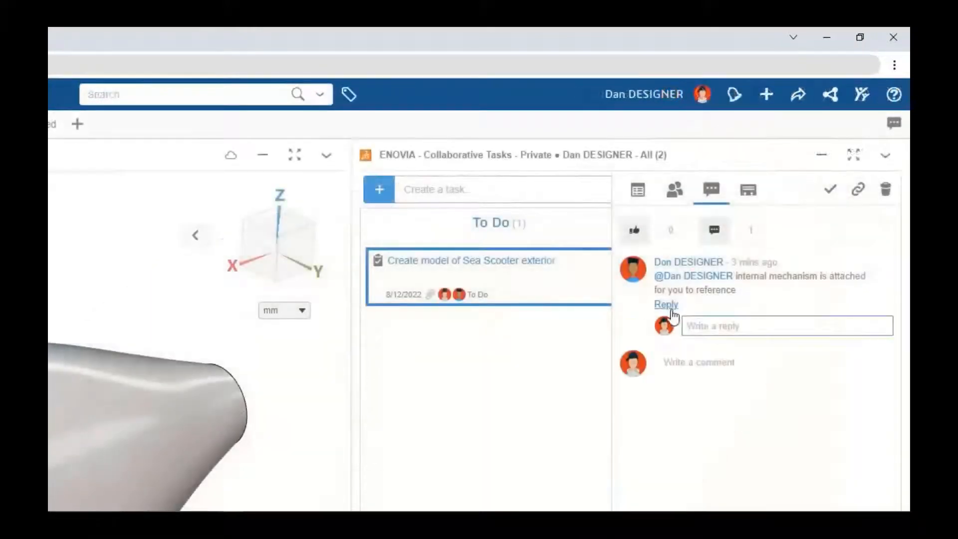
pyautogui.write('Great, thanks Dan')
pyautogui.click(883, 325)
# - Insert the task's attached CAD00023982 (Drive Assembly) into the Sea Scooter Shape model
pyautogui.click(643, 192)
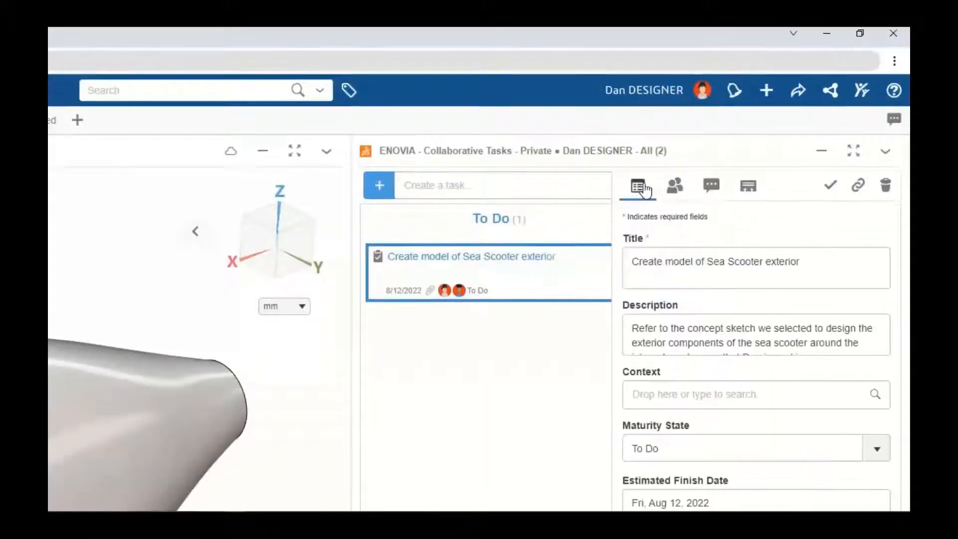
pyautogui.moveTo(662, 395); pyautogui.dragTo(367, 313)
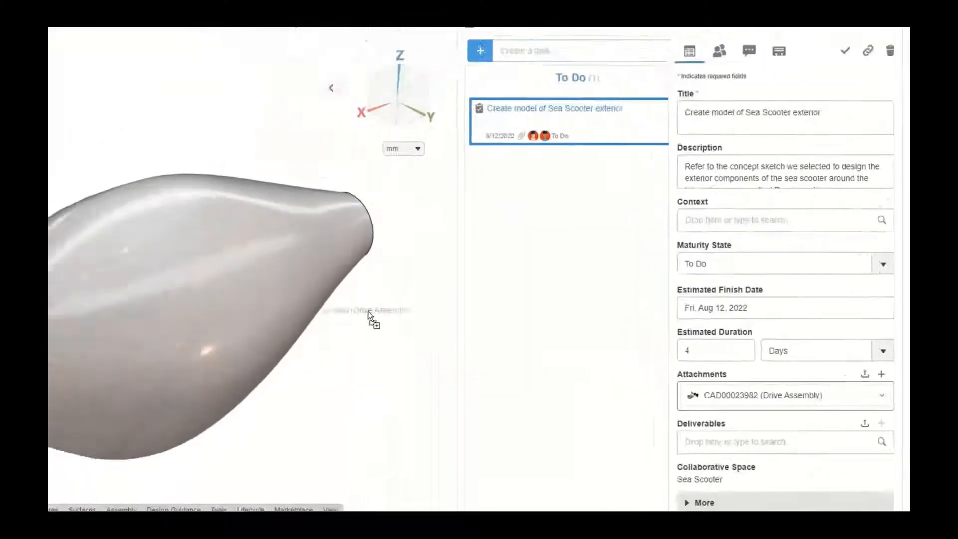
pyautogui.click(384, 349)
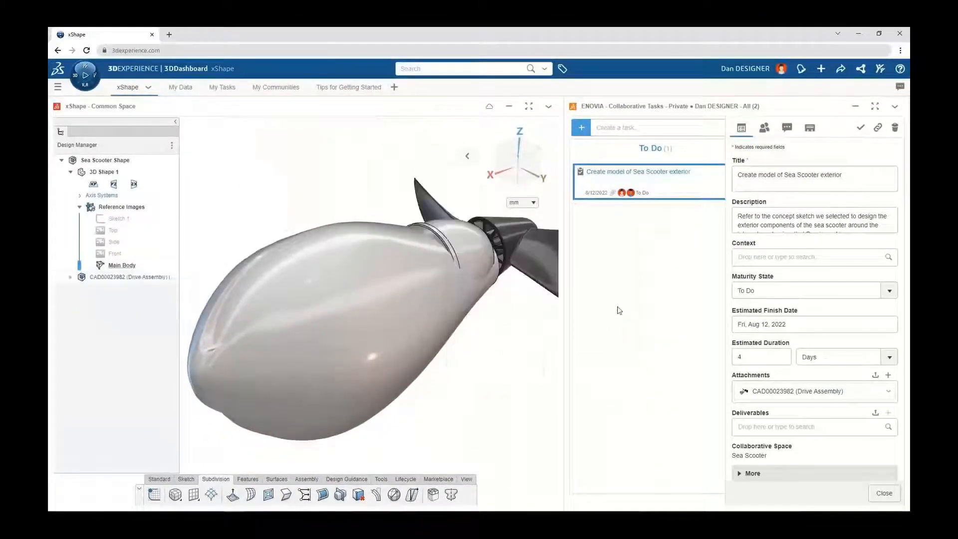
# - Move the task "Create model of Sea Scooter exterior" from To Do to the next task column
pyautogui.click(673, 202)
pyautogui.moveTo(673, 193); pyautogui.dragTo(798, 194)
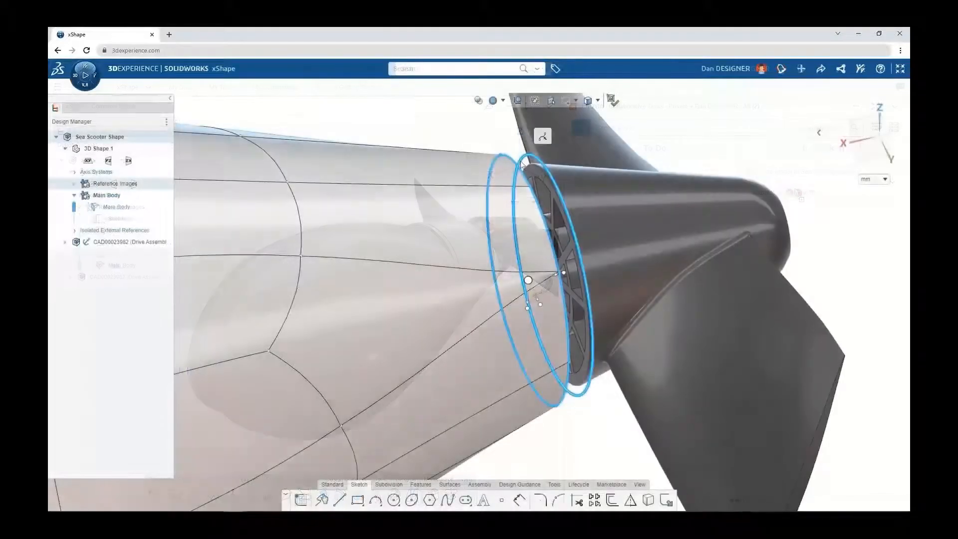
# - Align the body's rear edge loop to the circular curve at the drive assembly and shift it by 3.25 mm
pyautogui.click(541, 140)
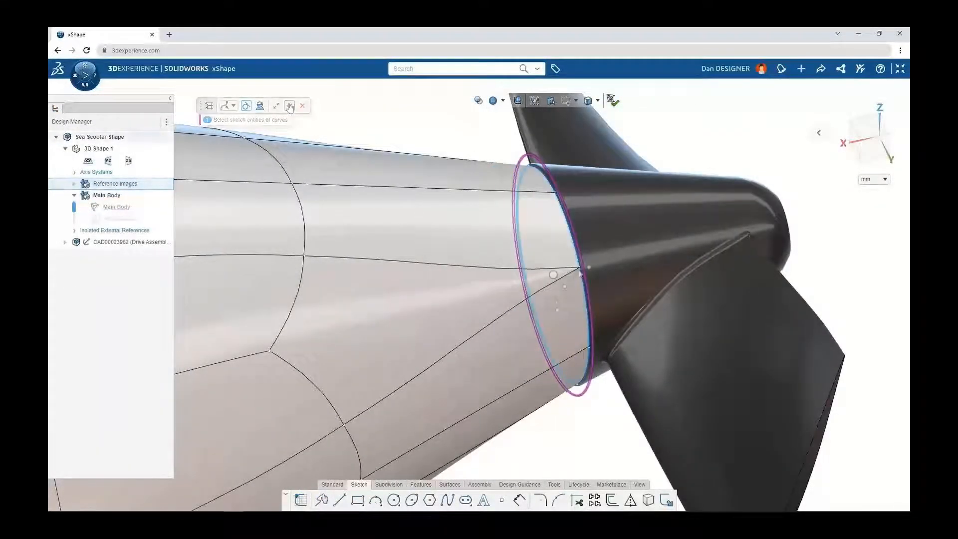
pyautogui.click(579, 270)
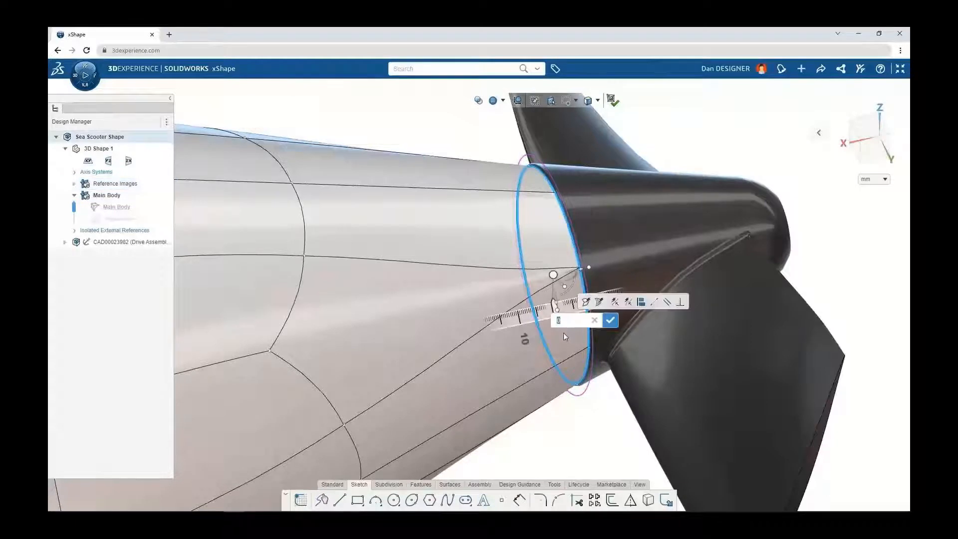
pyautogui.write('3.25')
pyautogui.click(609, 321)
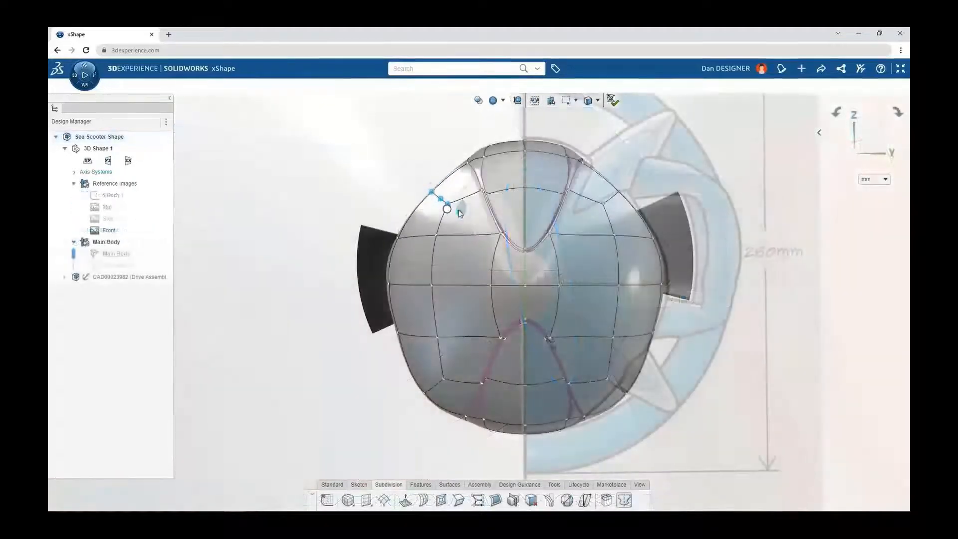
# - Move the vertices on the lower side of the main body outward to refine its front-view profile
pyautogui.click(435, 386)
pyautogui.moveTo(436, 378); pyautogui.dragTo(416, 376)
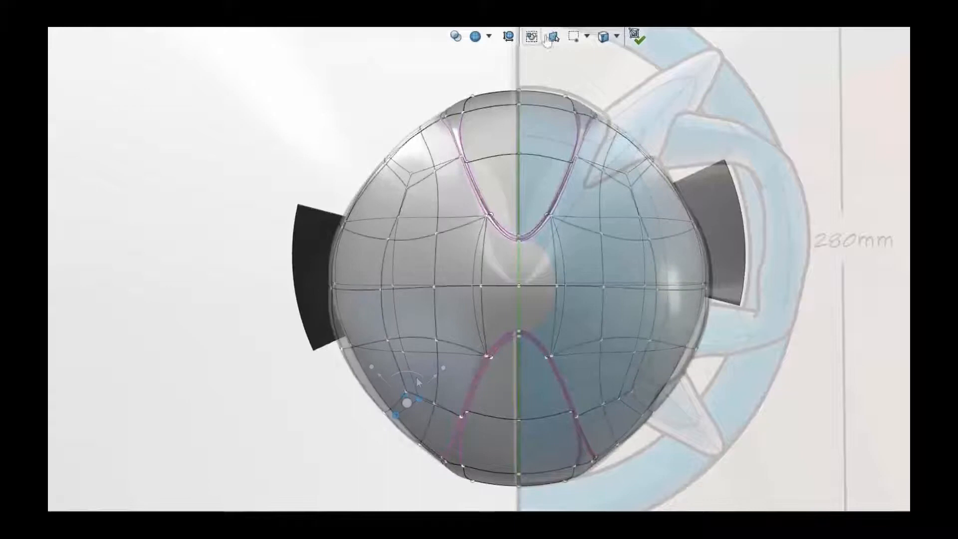
# - Try to extrude a fin from the upper side faces of the main body, restricting the selection to faces
pyautogui.click(635, 34)
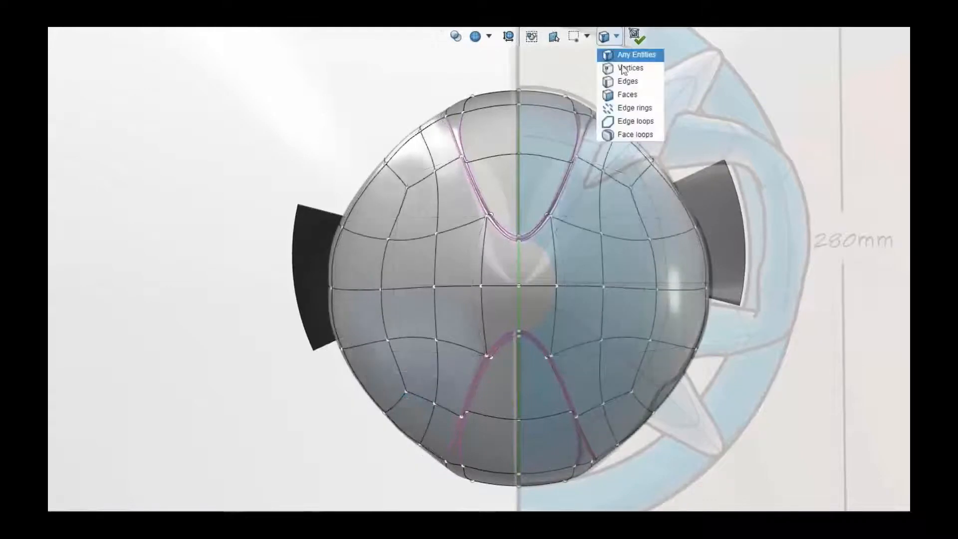
pyautogui.click(644, 96)
pyautogui.click(626, 162)
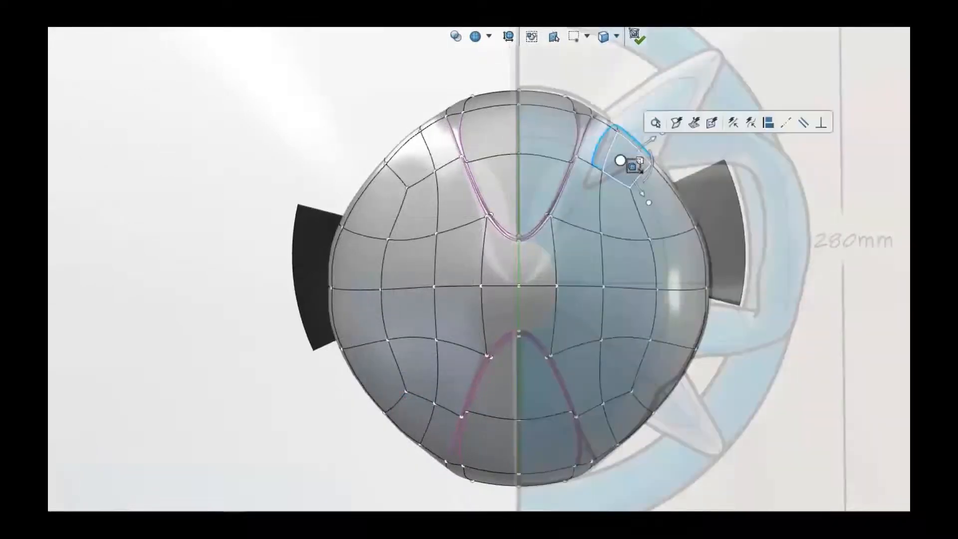
pyautogui.click(691, 128)
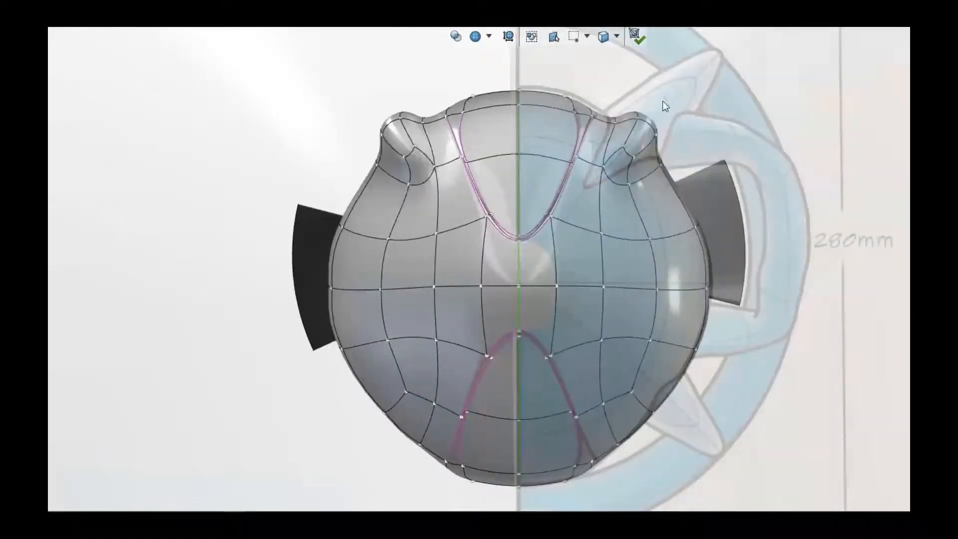
pyautogui.click(639, 133)
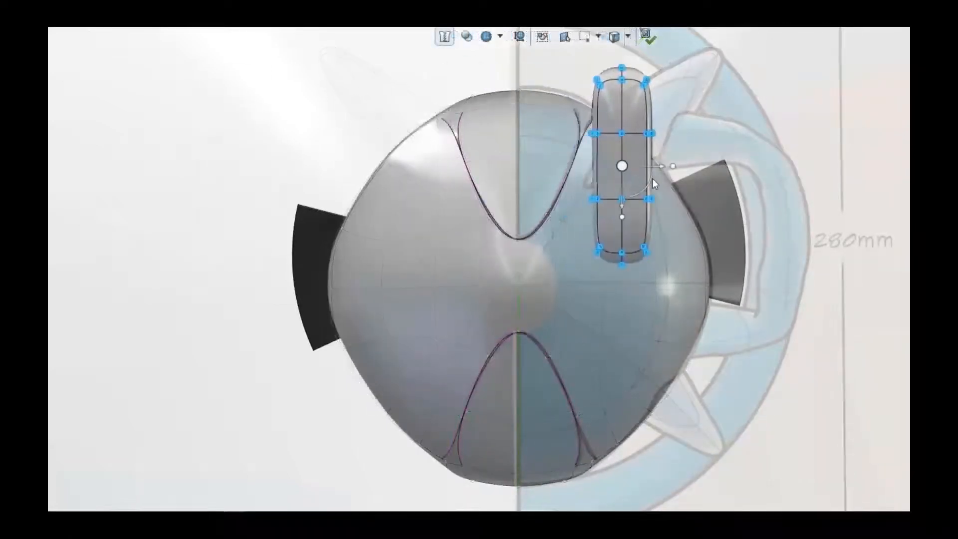
# - Rotate the separate fin primitive to the angle in the front reference image and narrow its outer end
pyautogui.moveTo(652, 178); pyautogui.dragTo(630, 190)
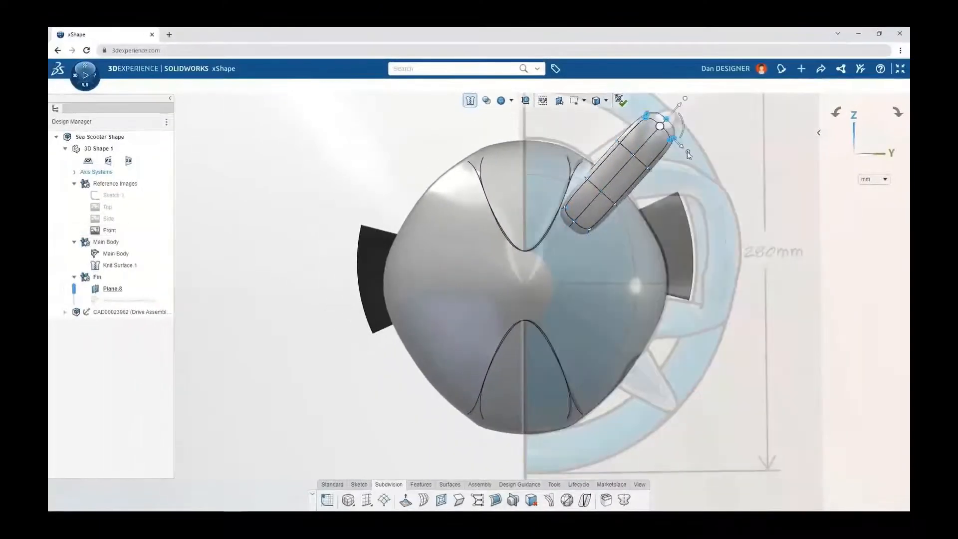
pyautogui.moveTo(689, 154); pyautogui.dragTo(671, 134)
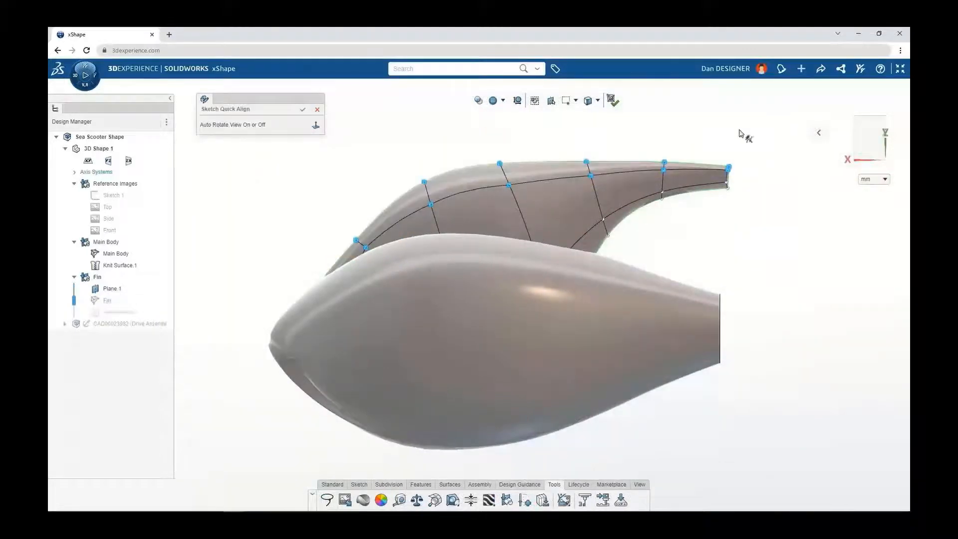
# - Align the vertices along the fin's upper edge to a smooth sketched curve from front to rear with Sketch Quick Align
pyautogui.moveTo(353, 234)
pyautogui.mouseDown()
pyautogui.moveTo(517, 180)
pyautogui.moveTo(734, 172)
pyautogui.mouseUp()
pyautogui.click(302, 109)
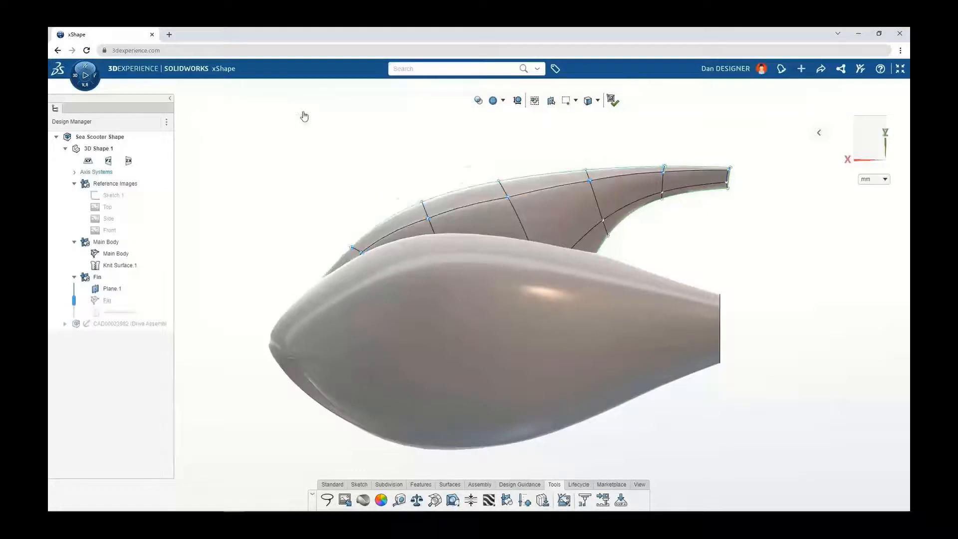
# - Inspect the fin's cage for mesh intersections and move the inner vertices near its outer end until the self-intersection is repaired
pyautogui.click(613, 104)
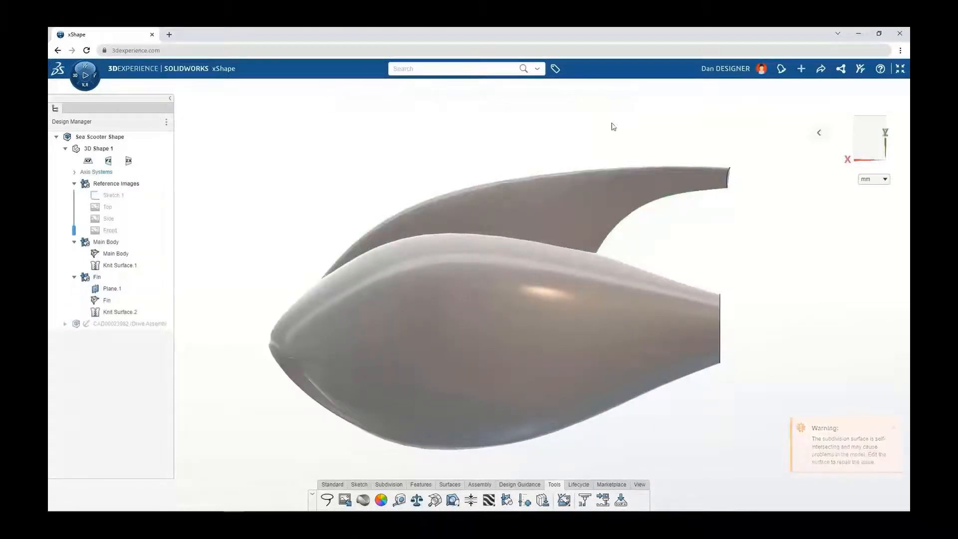
pyautogui.doubleClick(528, 225)
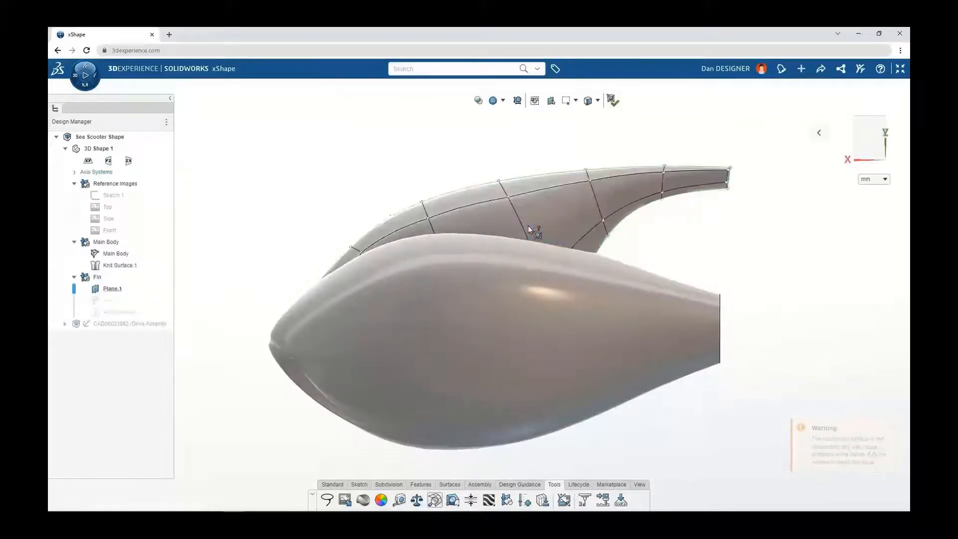
pyautogui.moveTo(648, 227); pyautogui.dragTo(634, 232, button='middle')
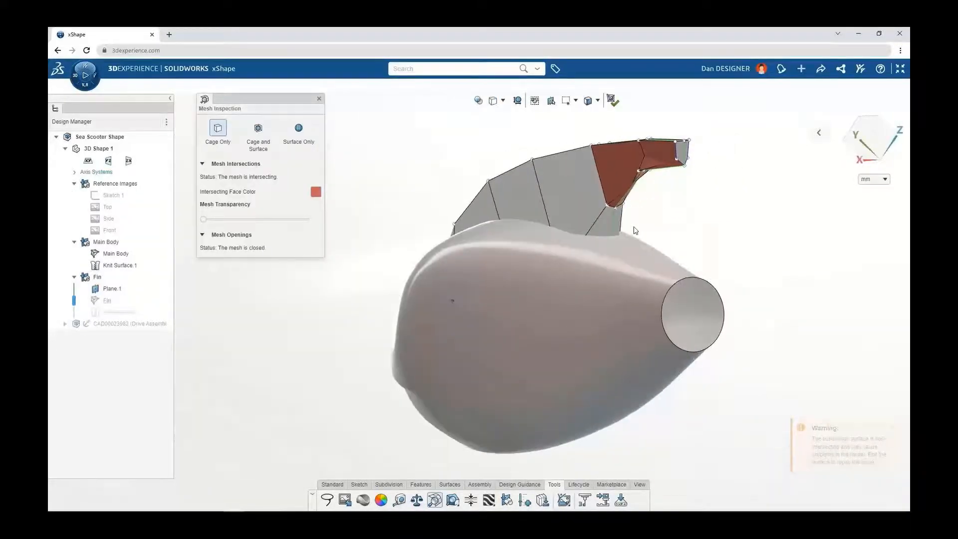
pyautogui.click(638, 172)
pyautogui.moveTo(655, 178); pyautogui.dragTo(667, 181)
pyautogui.click(651, 166)
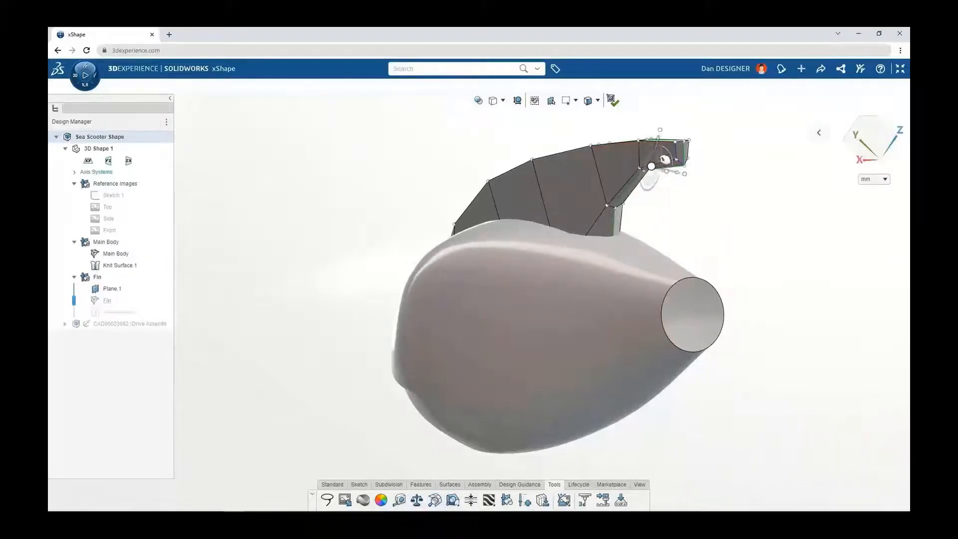
pyautogui.click(612, 101)
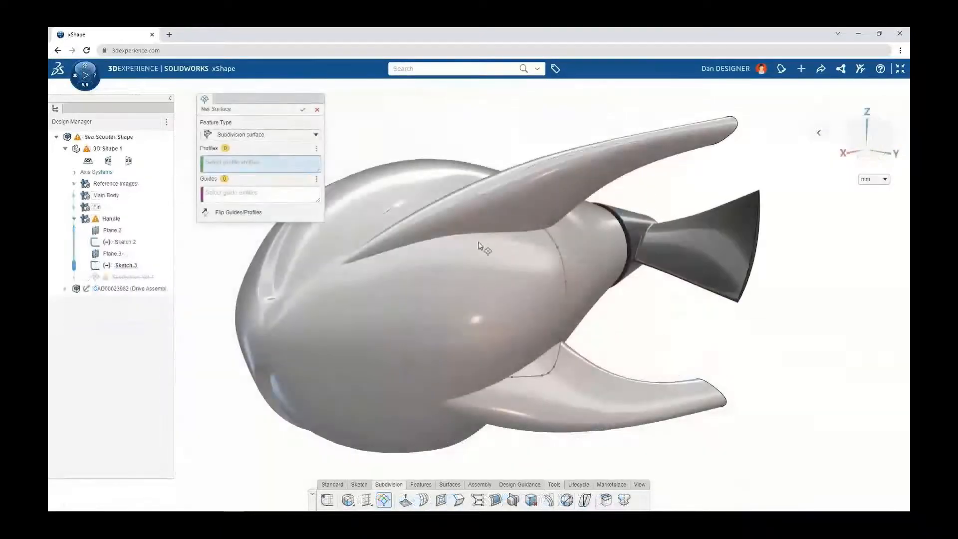
# - Create the handle as a subdivision Net Surface, using the closed sketch as profile and the curved sketch as guide
pyautogui.click(455, 211)
pyautogui.click(308, 195)
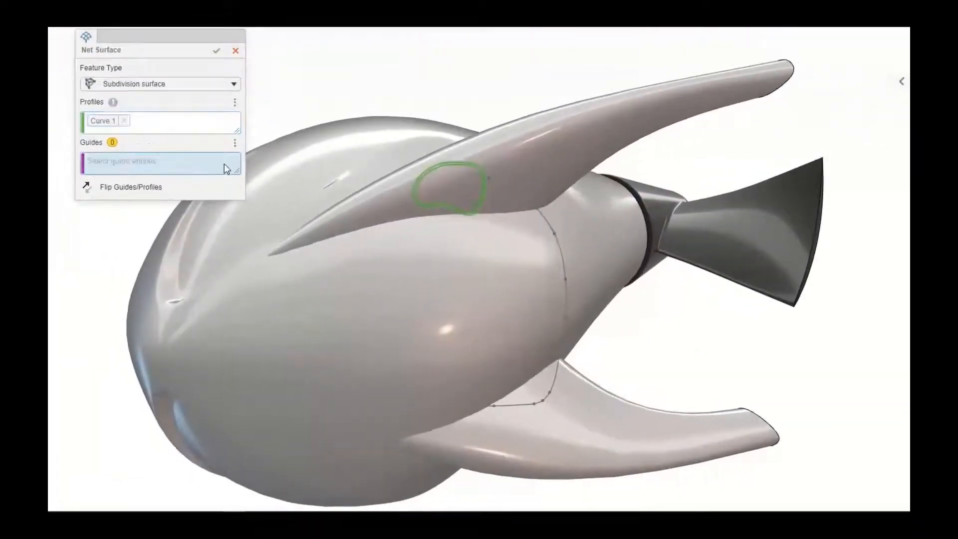
pyautogui.click(494, 186)
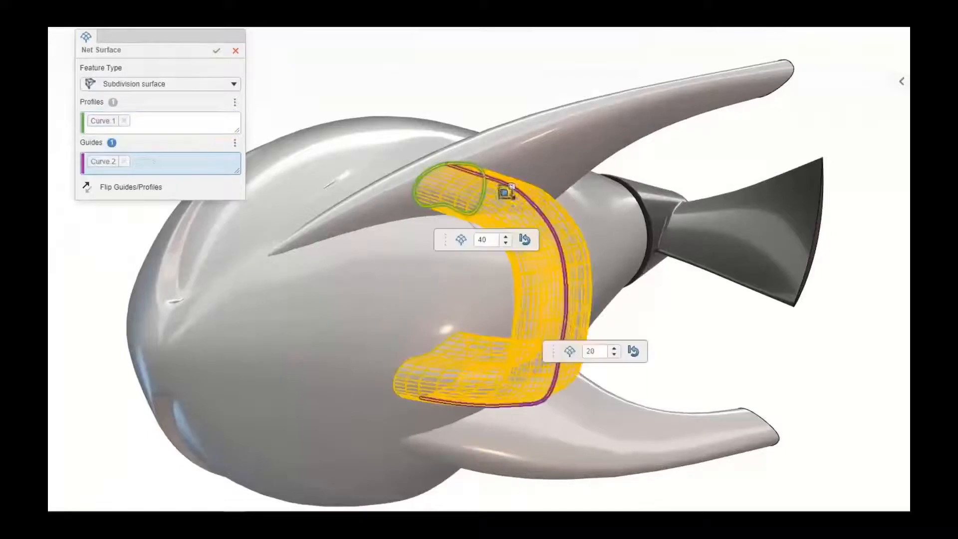
pyautogui.doubleClick(487, 240)
pyautogui.click(218, 51)
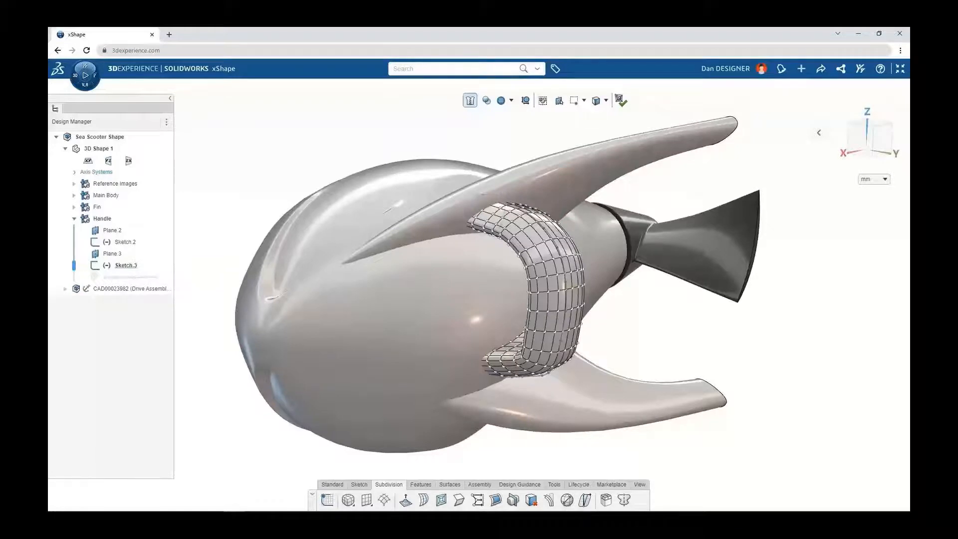
# - Isolate the cage of the handle's middle section, then narrow and rotate that section to reshape the grip
pyautogui.moveTo(574, 260); pyautogui.dragTo(491, 258, button='middle')
pyautogui.click(582, 253)
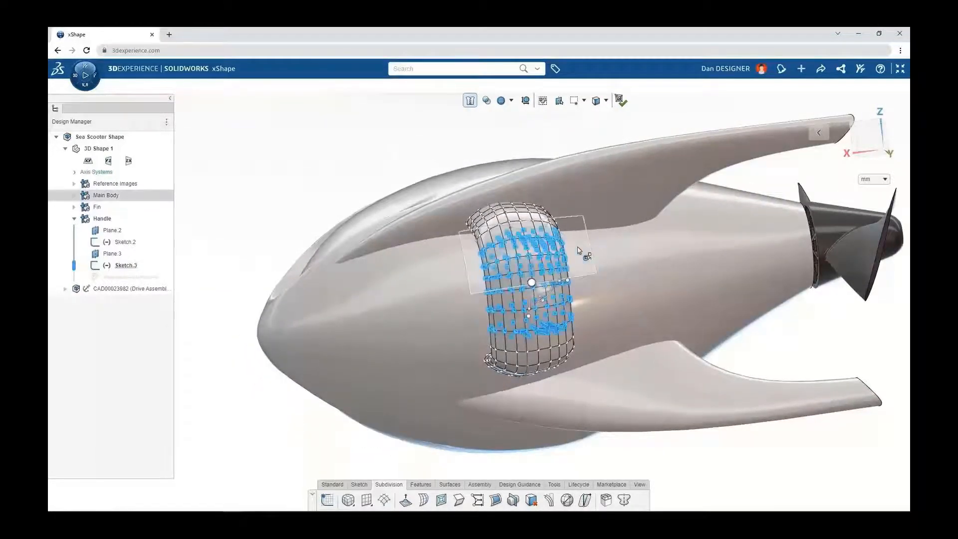
pyautogui.click(606, 499)
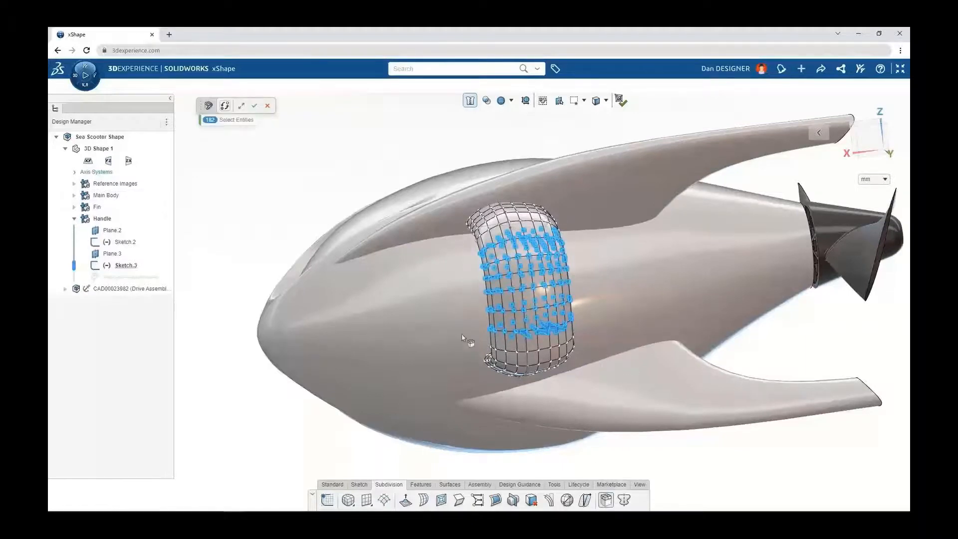
pyautogui.click(256, 108)
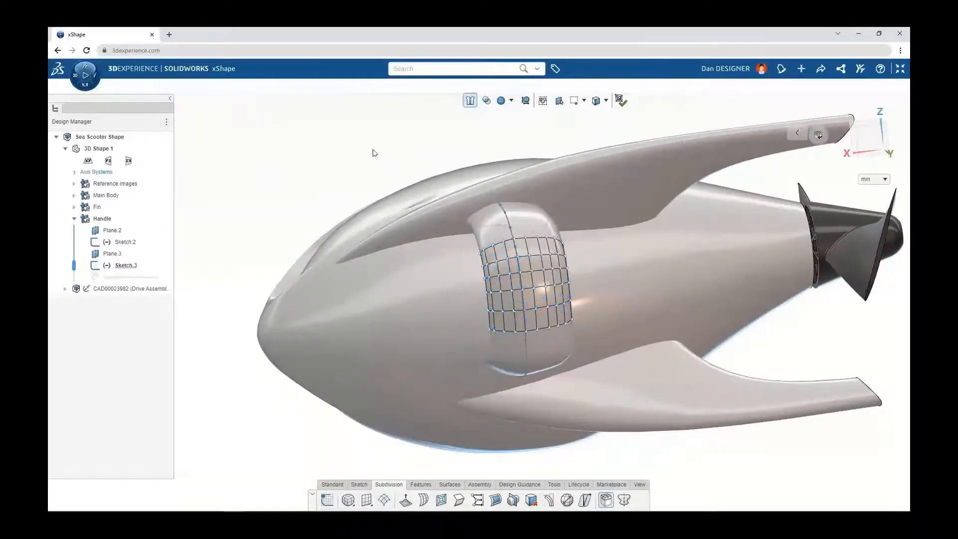
pyautogui.moveTo(397, 162); pyautogui.dragTo(602, 322)
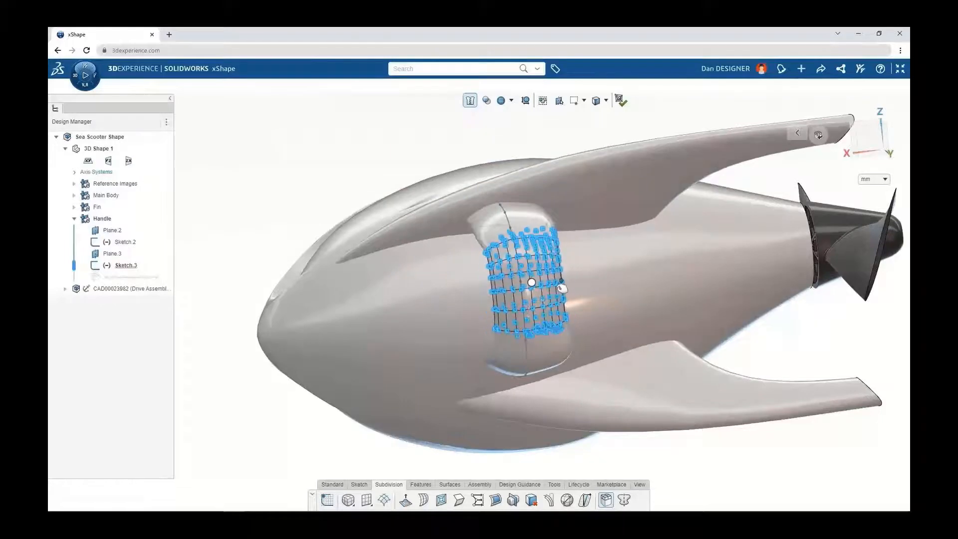
pyautogui.moveTo(562, 289); pyautogui.dragTo(562, 289)
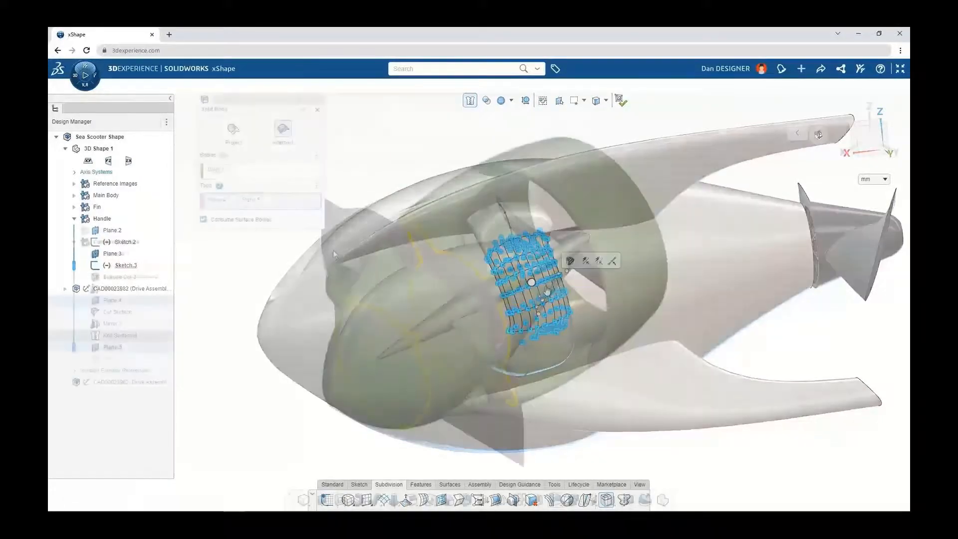
# - Split the combined scooter body with Plane.4, Plane.5 and the cut surface, and move the nose section forward away from the mid-sections
pyautogui.click(380, 228)
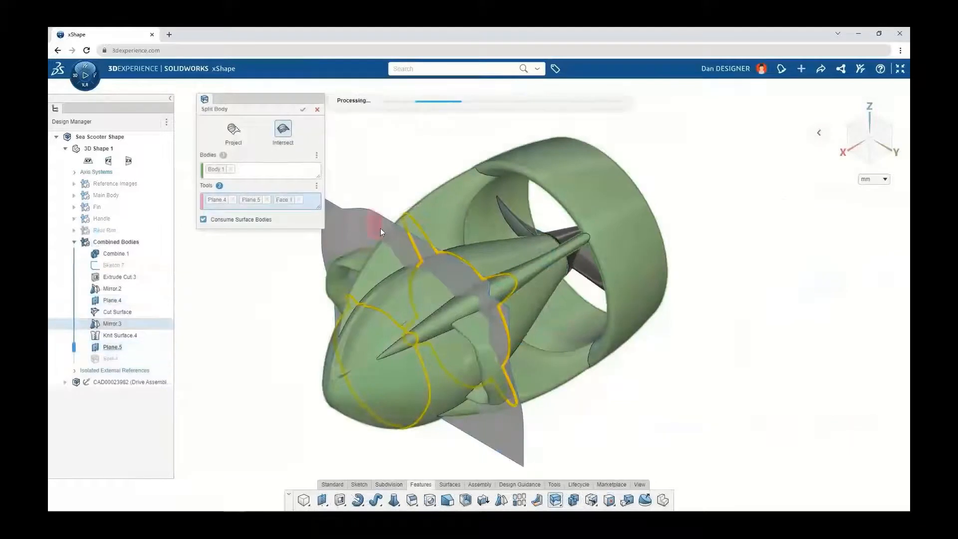
pyautogui.click(303, 110)
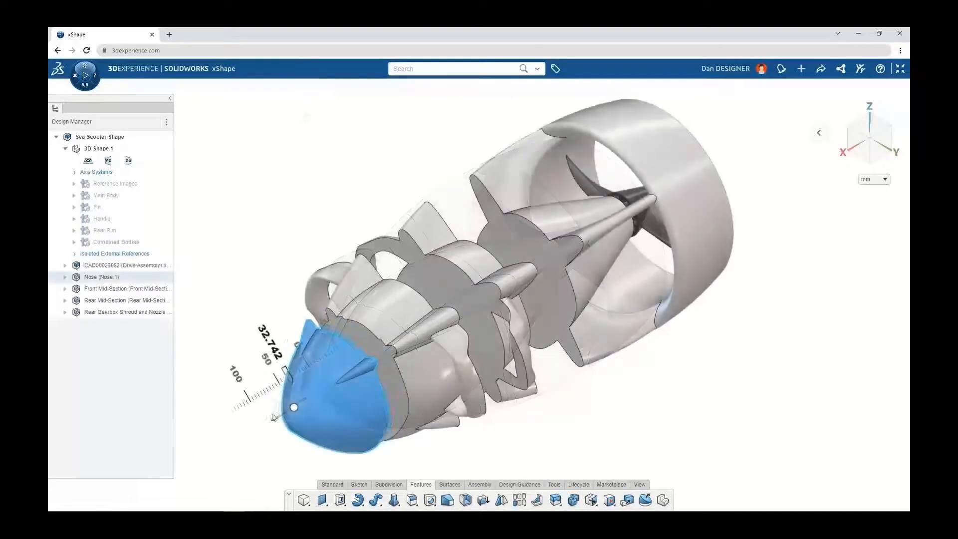
pyautogui.moveTo(260, 419); pyautogui.dragTo(239, 432)
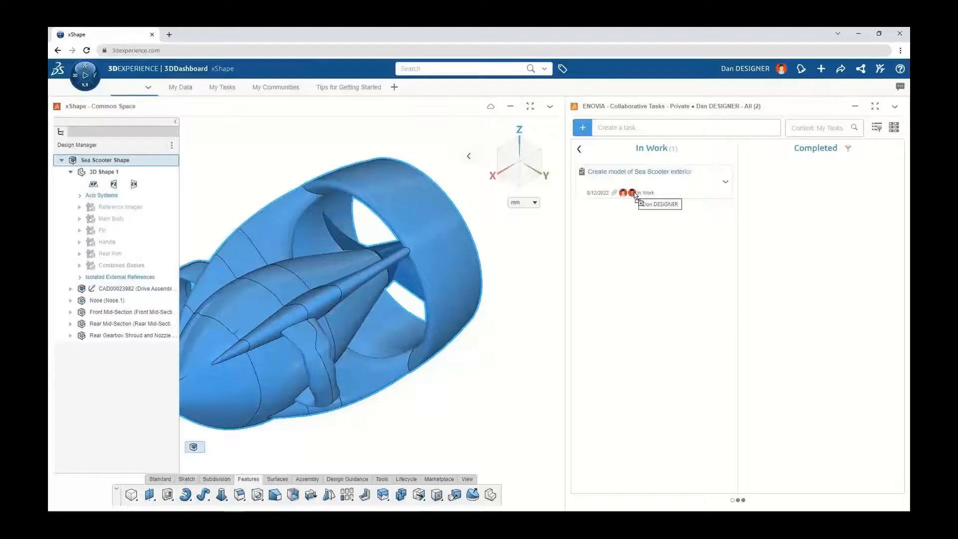
# - Move the task "Create model of Sea Scooter exterior" from In Work to Completed
pyautogui.moveTo(634, 196); pyautogui.dragTo(761, 192)
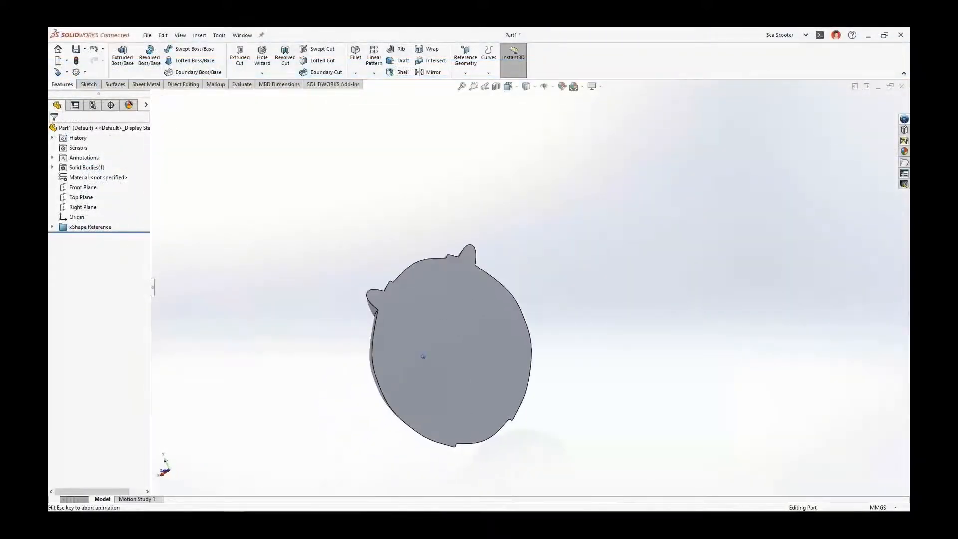
# - In SOLIDWORKS Connected, shell the nose part to a 0.5 mm wall thickness, removing its large flat face
pyautogui.click(649, 308)
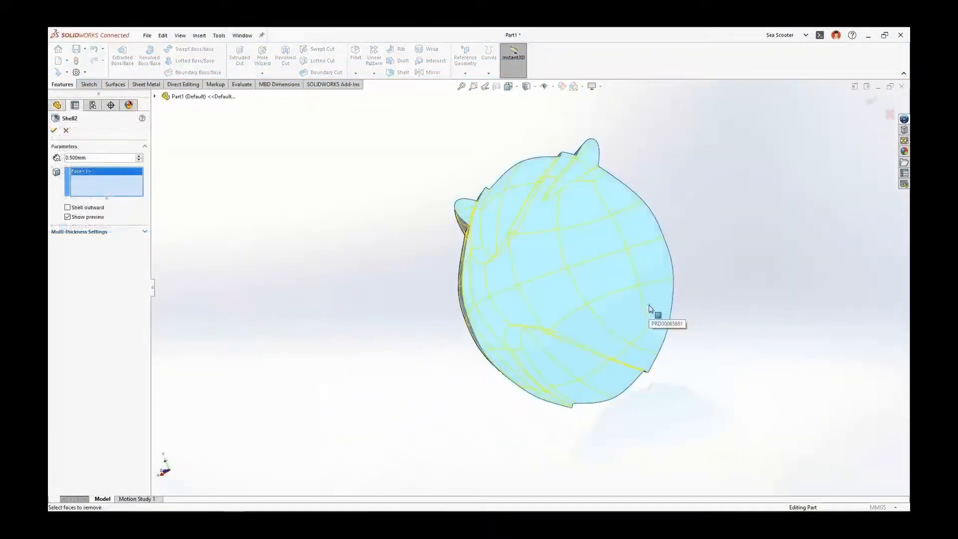
pyautogui.click(871, 103)
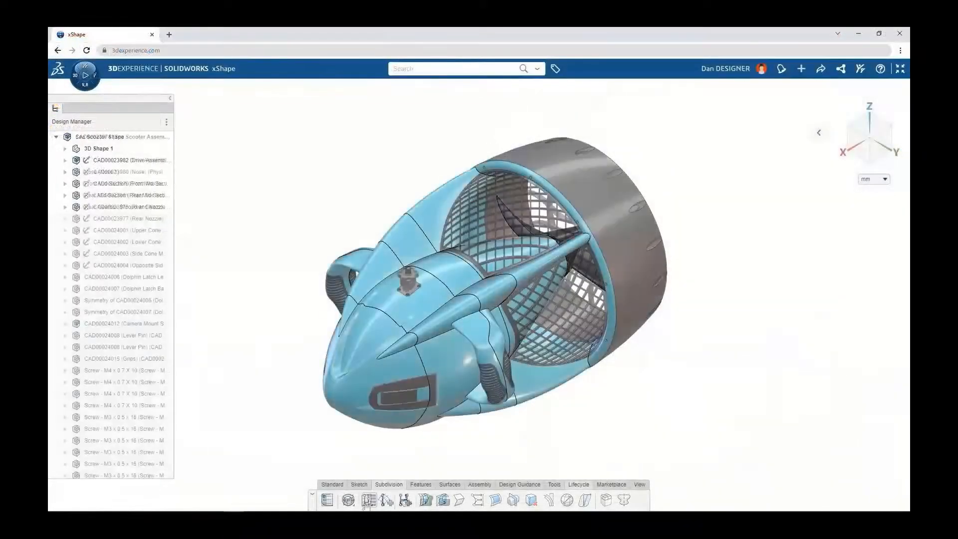
# - Show the Sea Scooter Assembly's revisions and create revision A.2 with the comment "Manufacturing details"
pyautogui.click(369, 499)
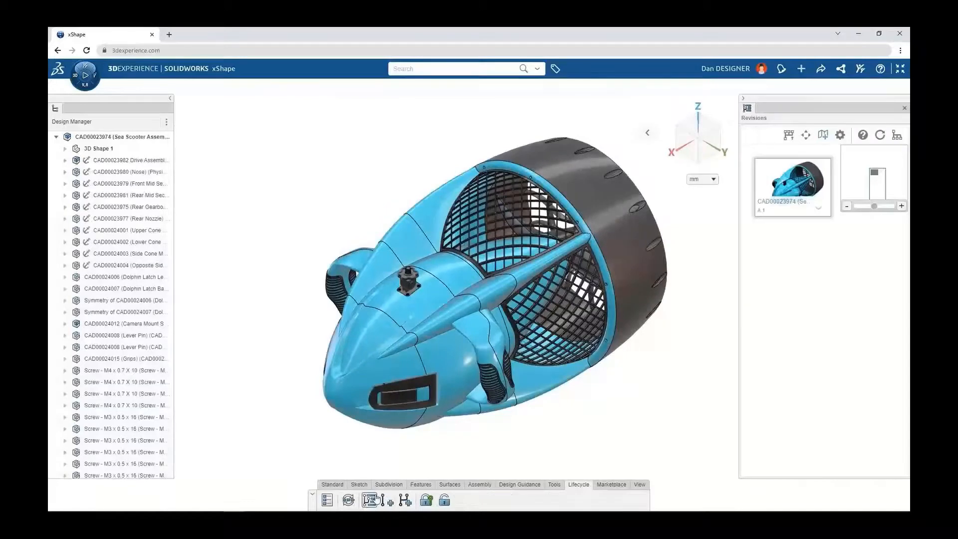
pyautogui.click(389, 500)
pyautogui.click(509, 294)
pyautogui.write('Manufacturing details')
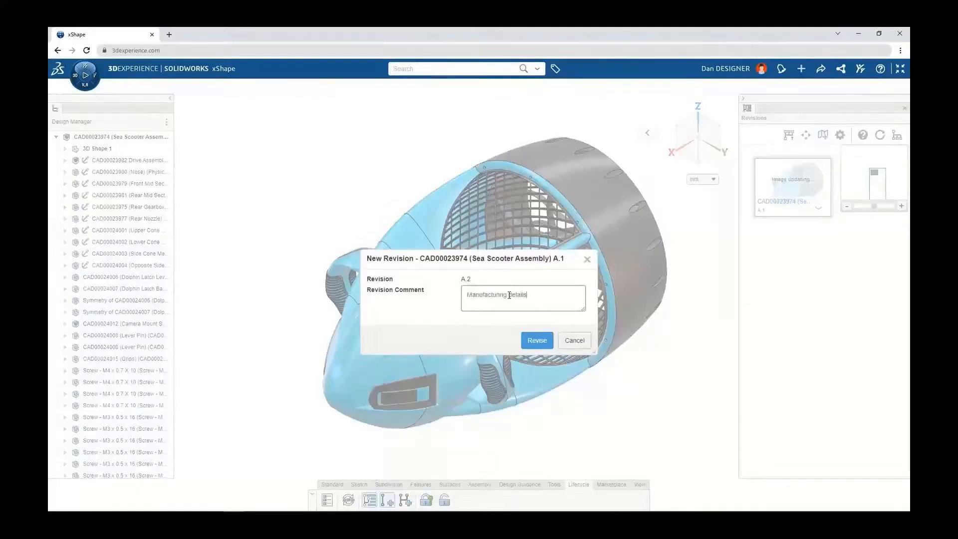
pyautogui.click(536, 340)
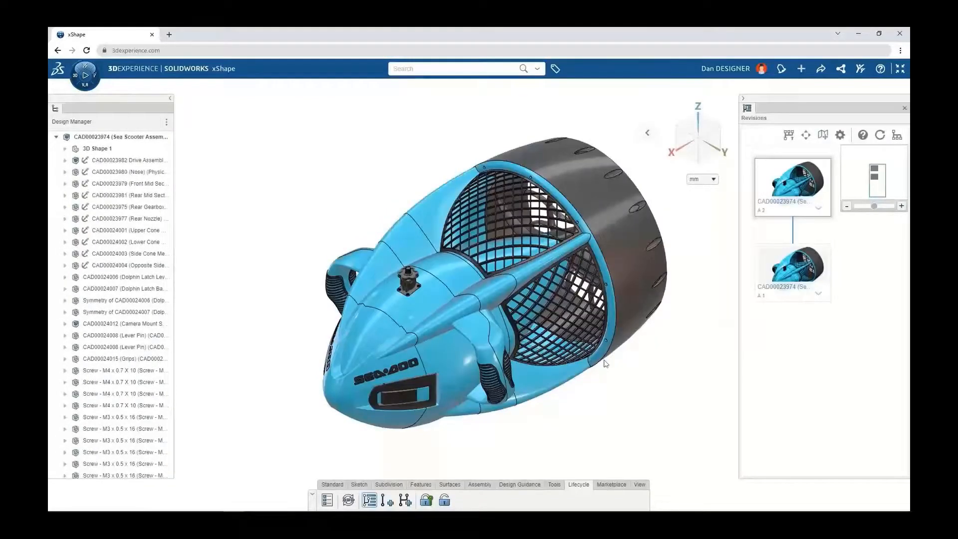
# - Create a new branch of the Sea Scooter Assembly and its 3D shape with the revision comment "New Concept"
pyautogui.click(405, 500)
pyautogui.click(521, 310)
pyautogui.write('New Concept')
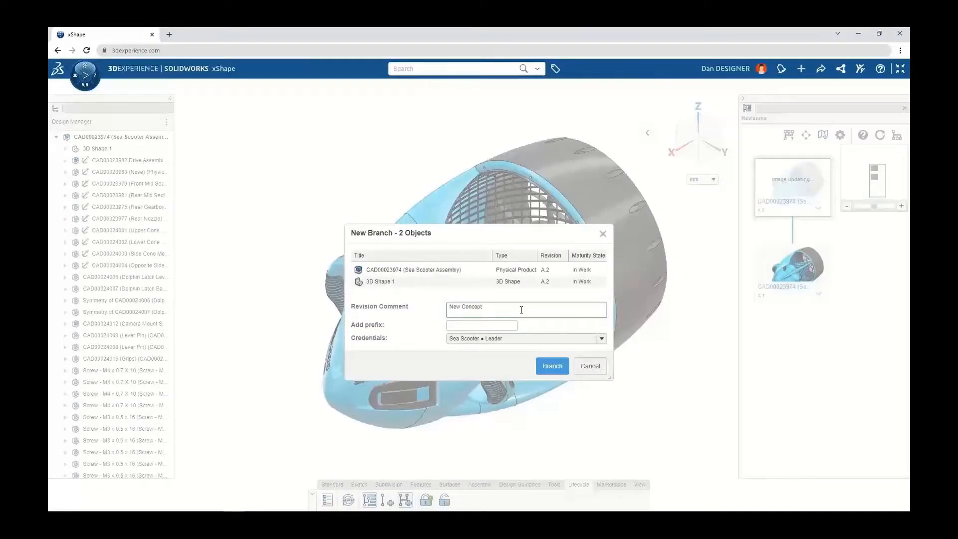
pyautogui.click(552, 366)
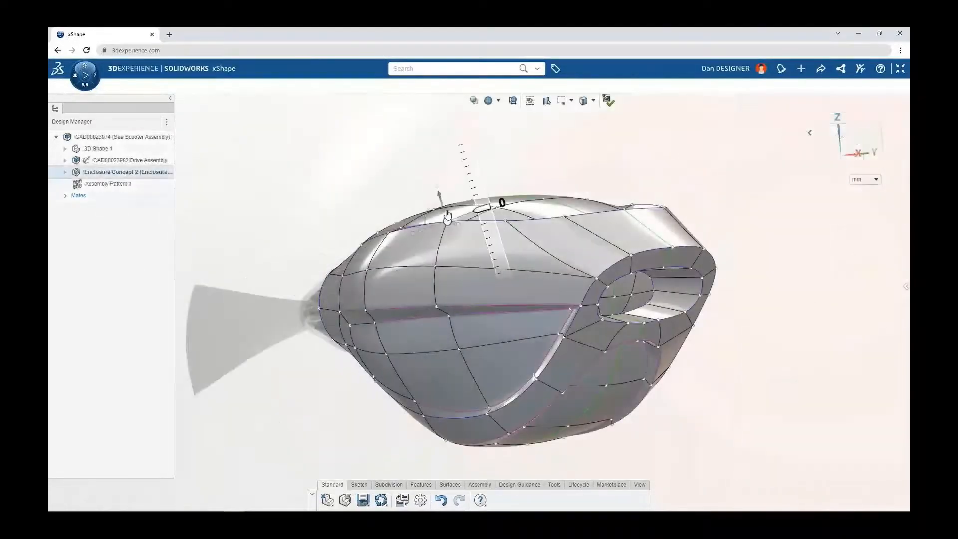
# - Pull the upper cage of Enclosure Concept 2 slightly upward to adjust its shape and finish the subdivision edit
pyautogui.moveTo(447, 215); pyautogui.dragTo(445, 203)
pyautogui.click(608, 101)
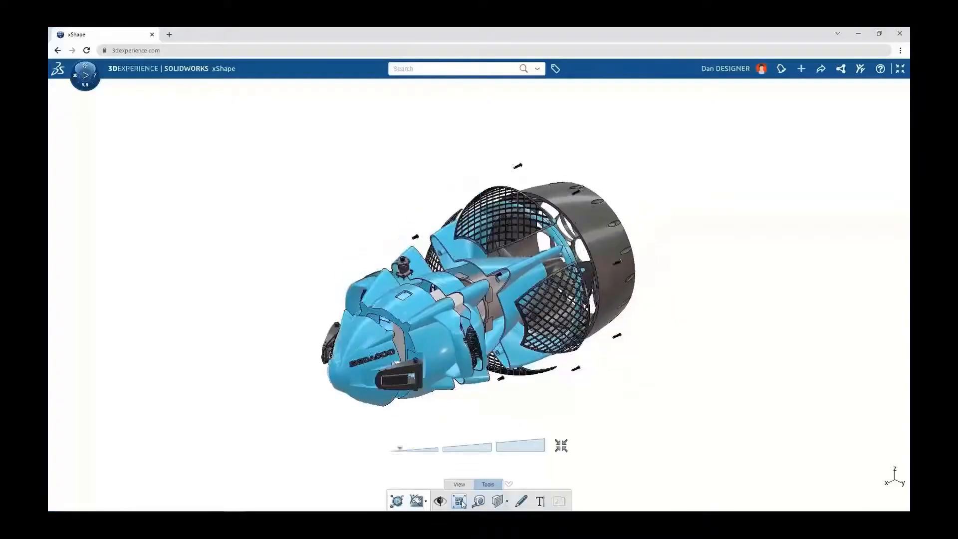
# - Explode the sea scooter assembly to spread its components apart for viewing
pyautogui.moveTo(407, 448); pyautogui.dragTo(459, 452)
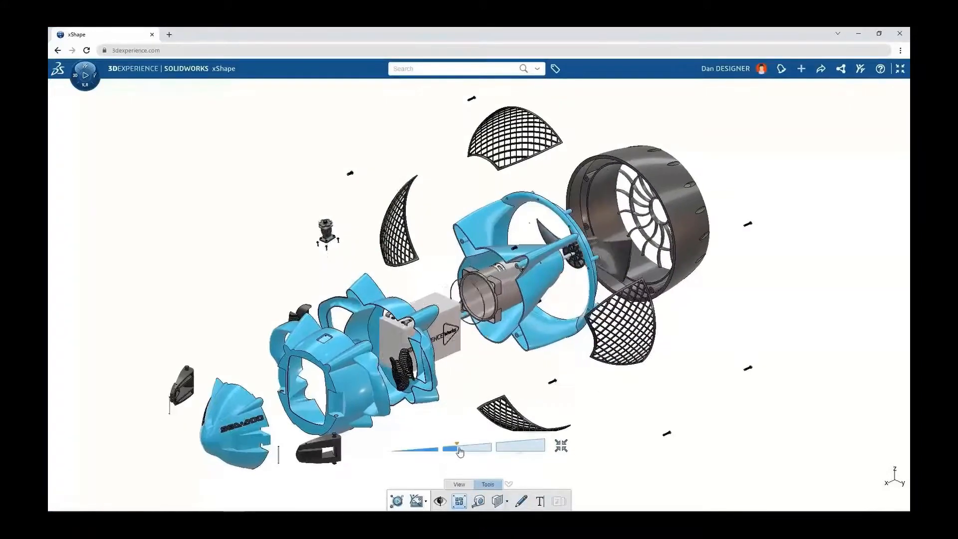